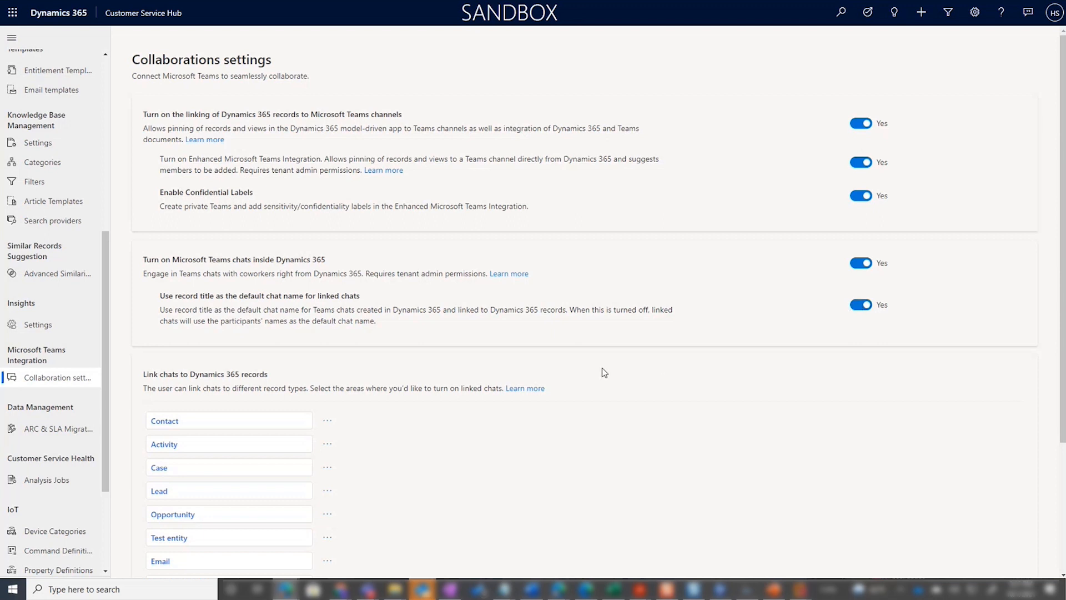
Step: Examine the Work Order linked-chat settings, including the message views available for the introduction message, and close them unchanged
scroll(541, 384, "down", 3)
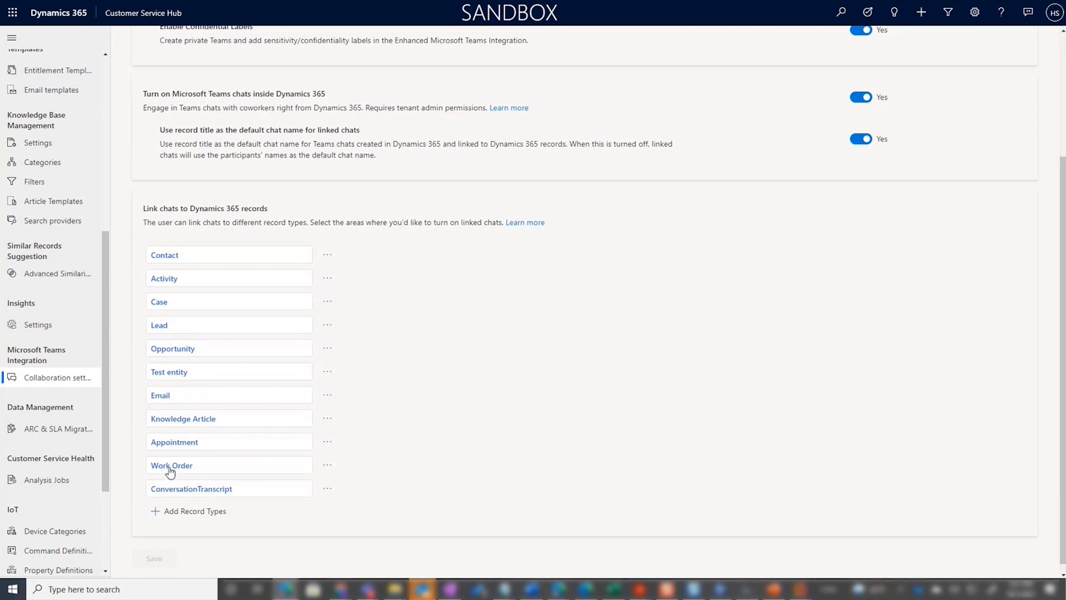
left_click(328, 468)
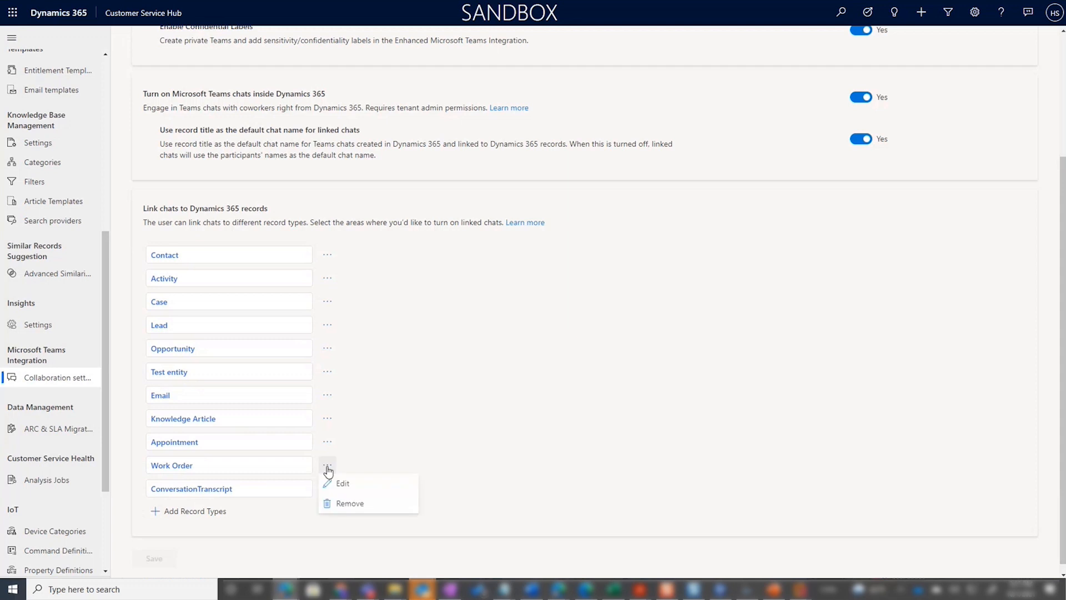
left_click(178, 468)
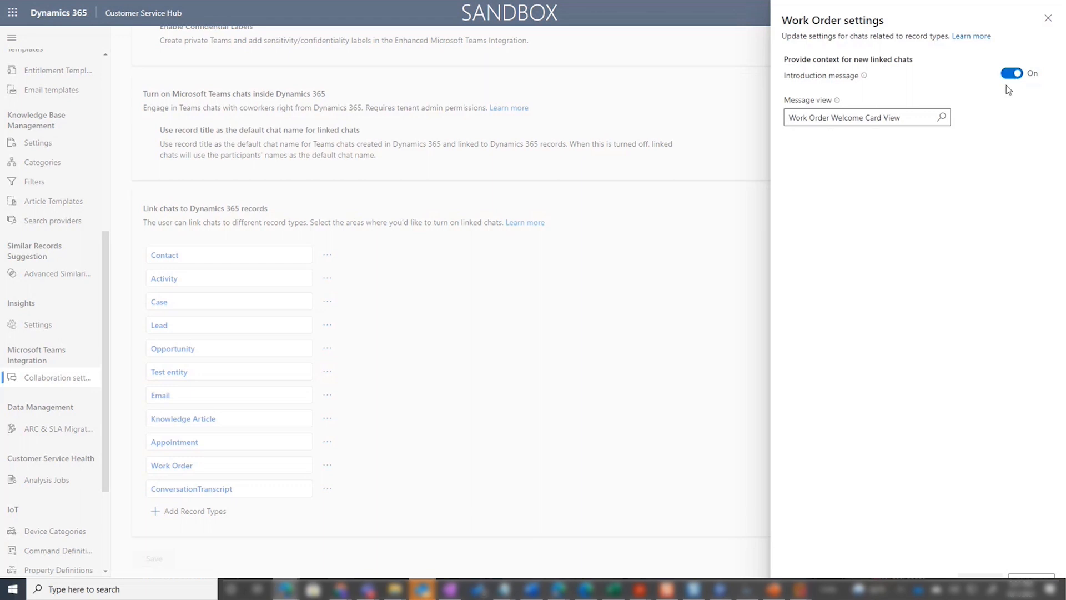
left_click(942, 117)
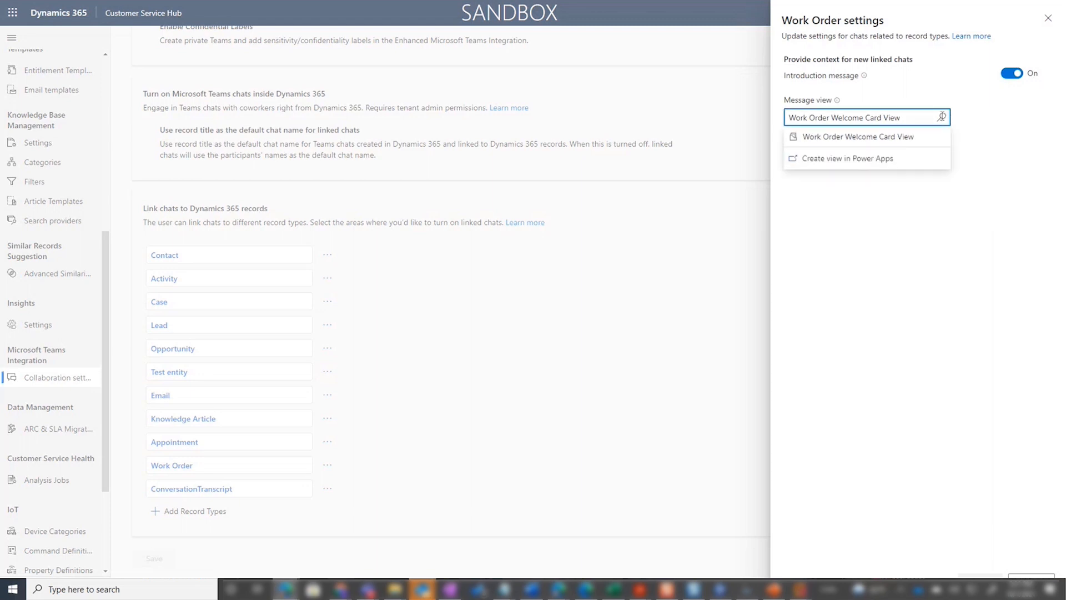
left_click(979, 125)
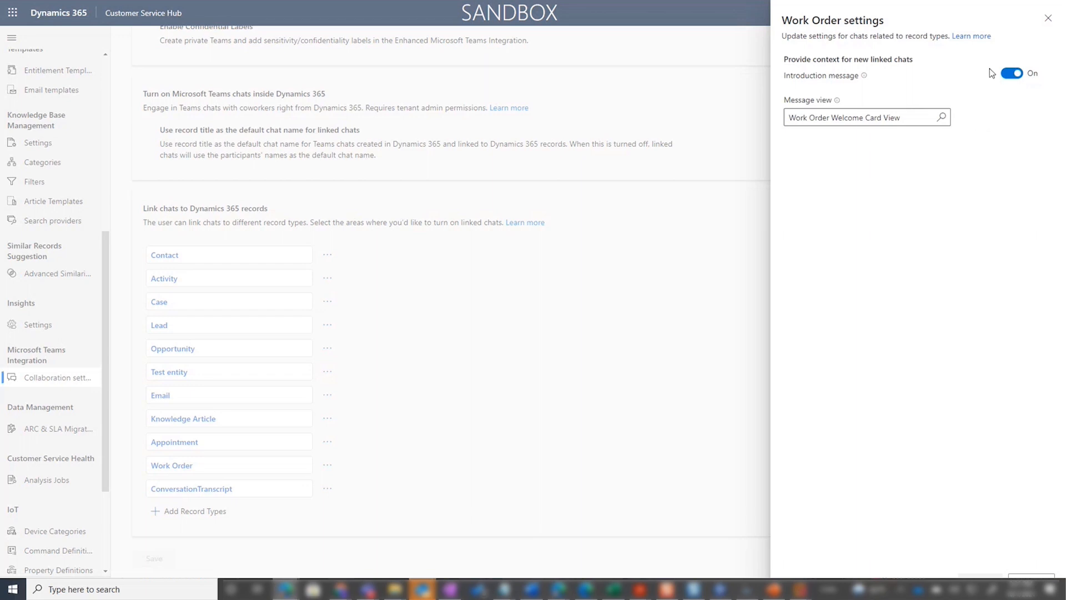
left_click(1046, 18)
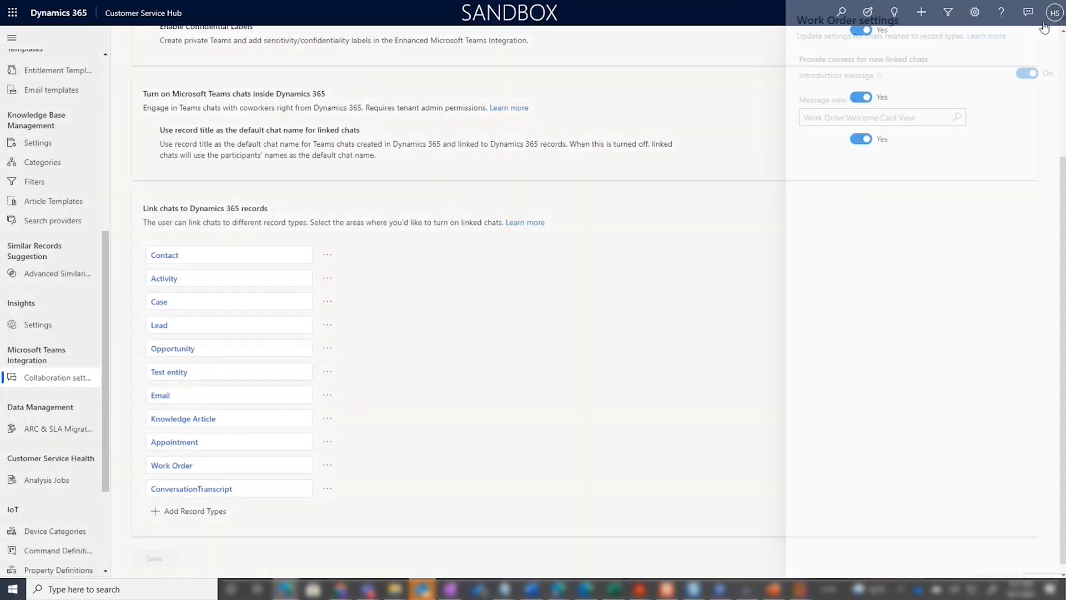
Step: Try adding Customer Asset as a linked-chat record type, check its available message views, and discard the setup
left_click(195, 511)
left_click(816, 88)
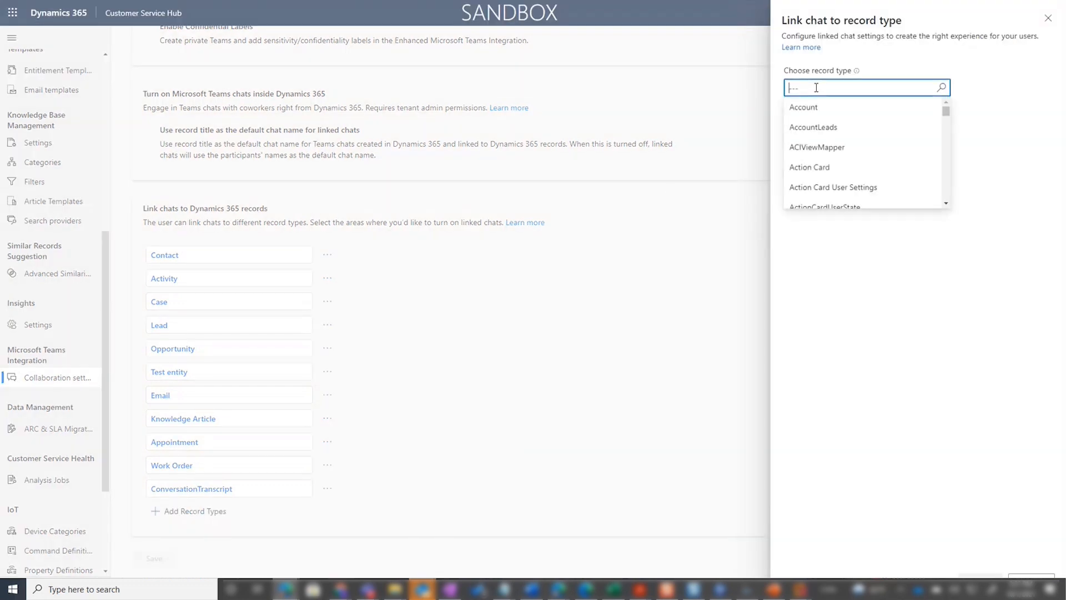
type("custo")
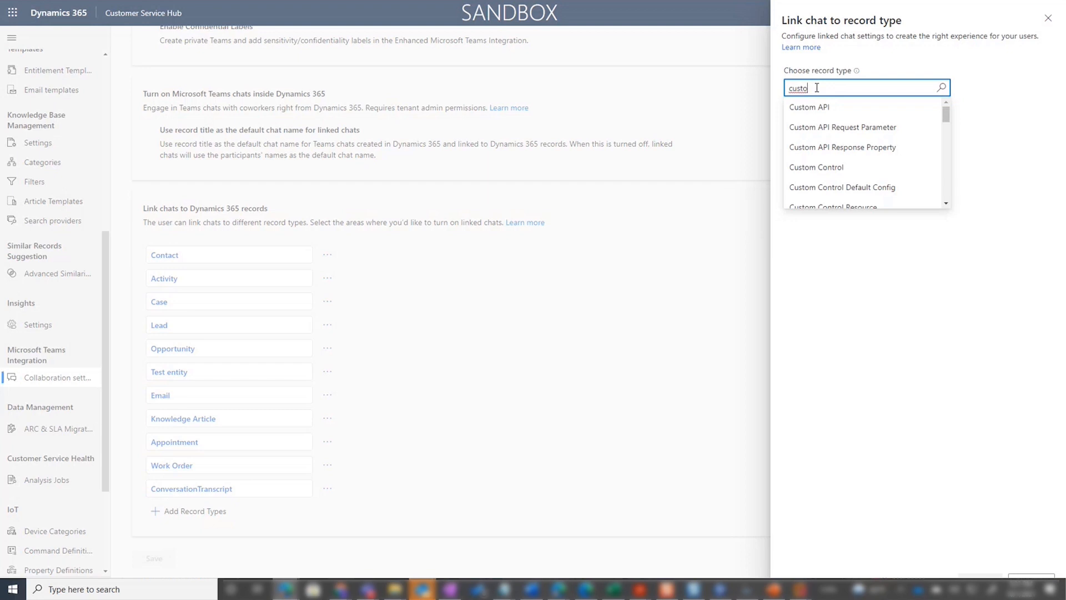
type("mer ass")
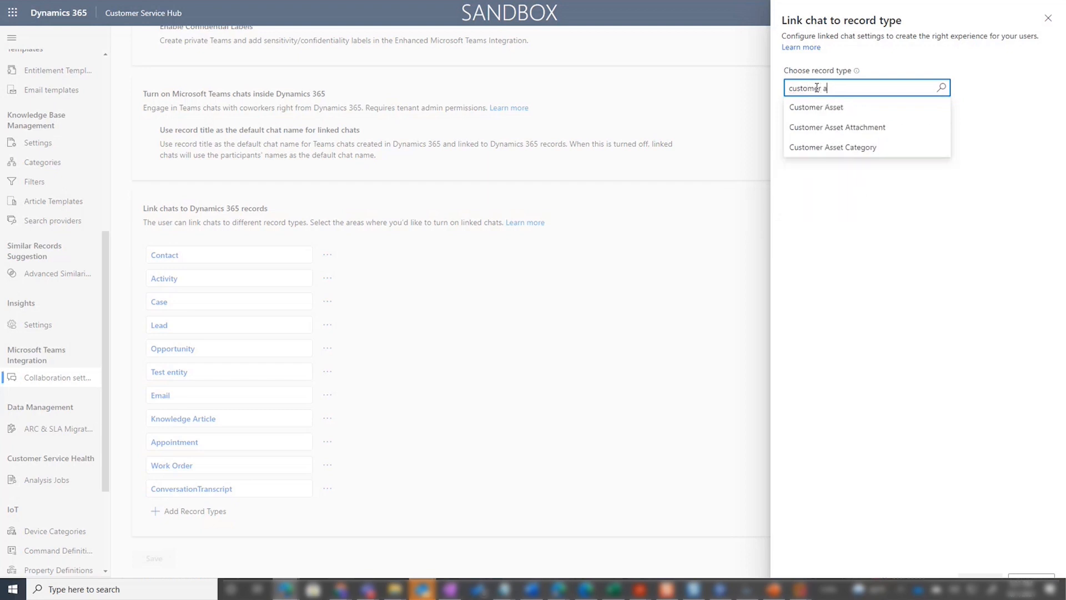
left_click(816, 107)
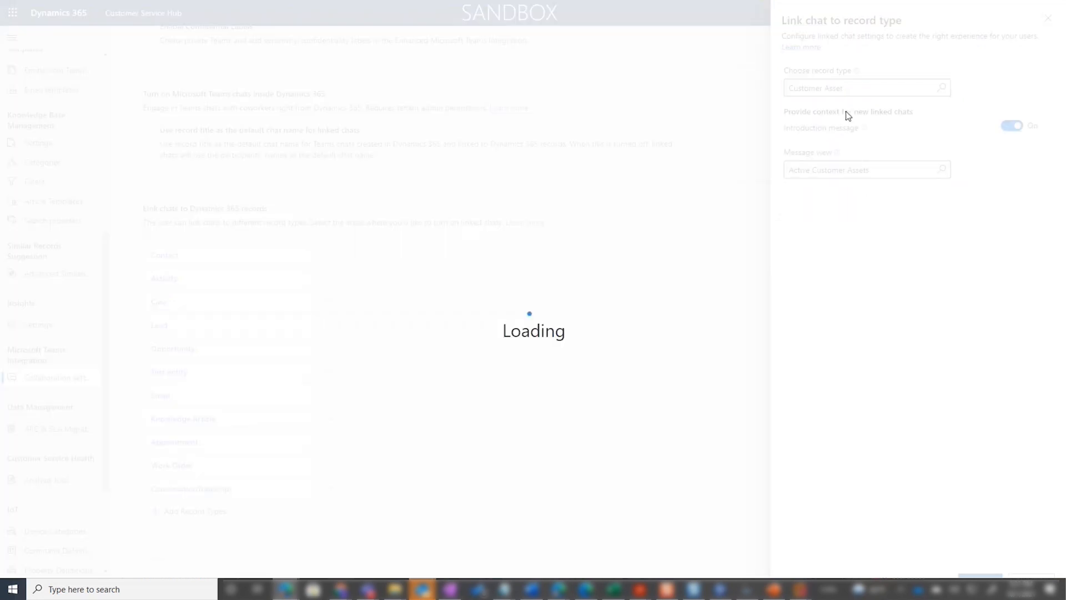
left_click(942, 169)
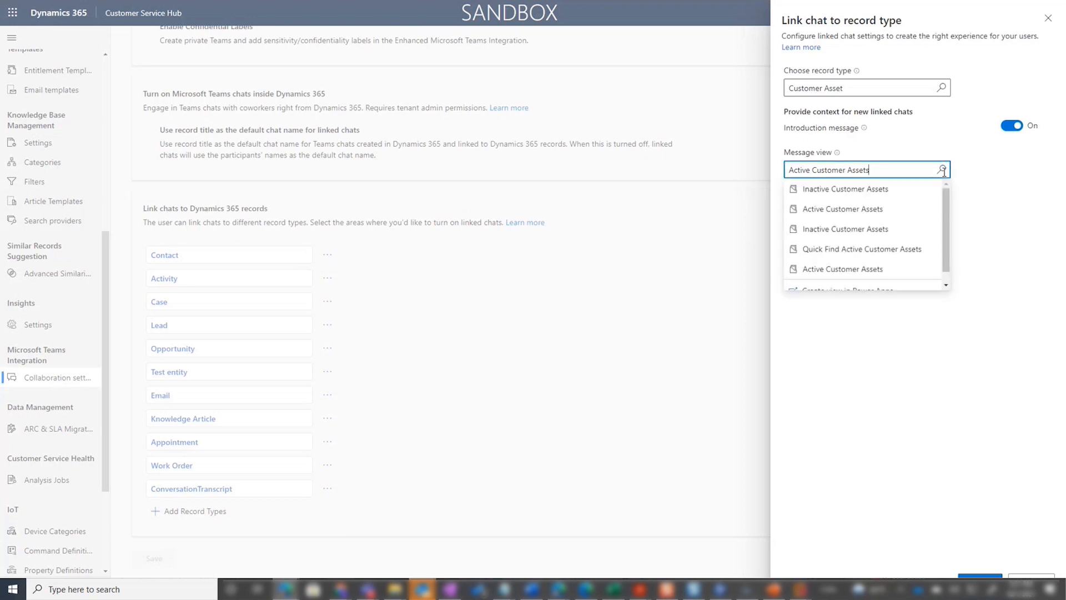
left_click(995, 69)
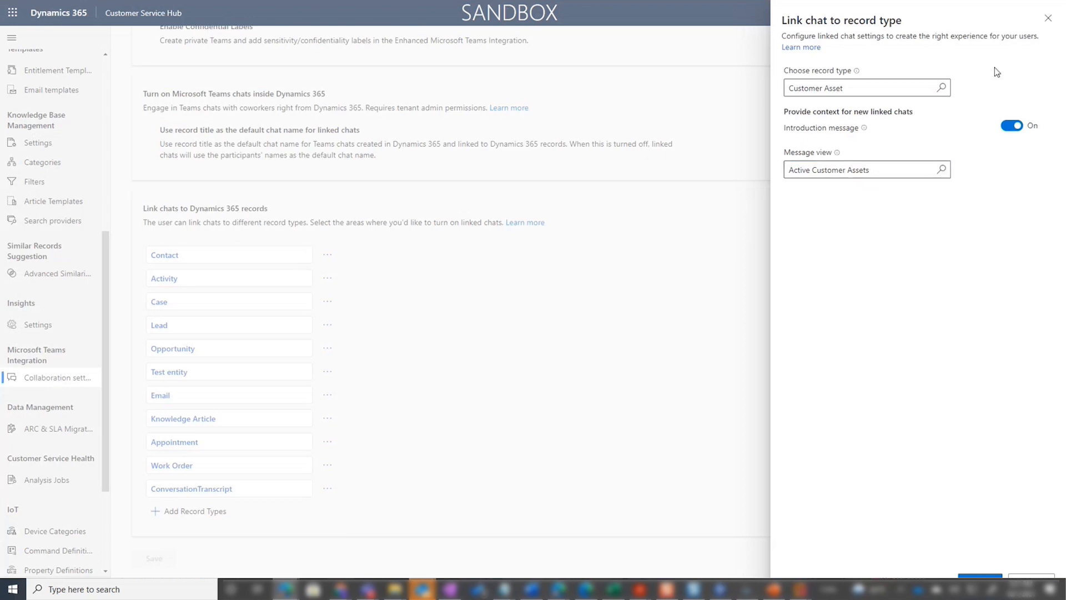
left_click(1049, 19)
Step: Switch to the work order open in Field Service, show its Teams chats, and review the chat linked to the record
scroll(537, 425, "up", 3)
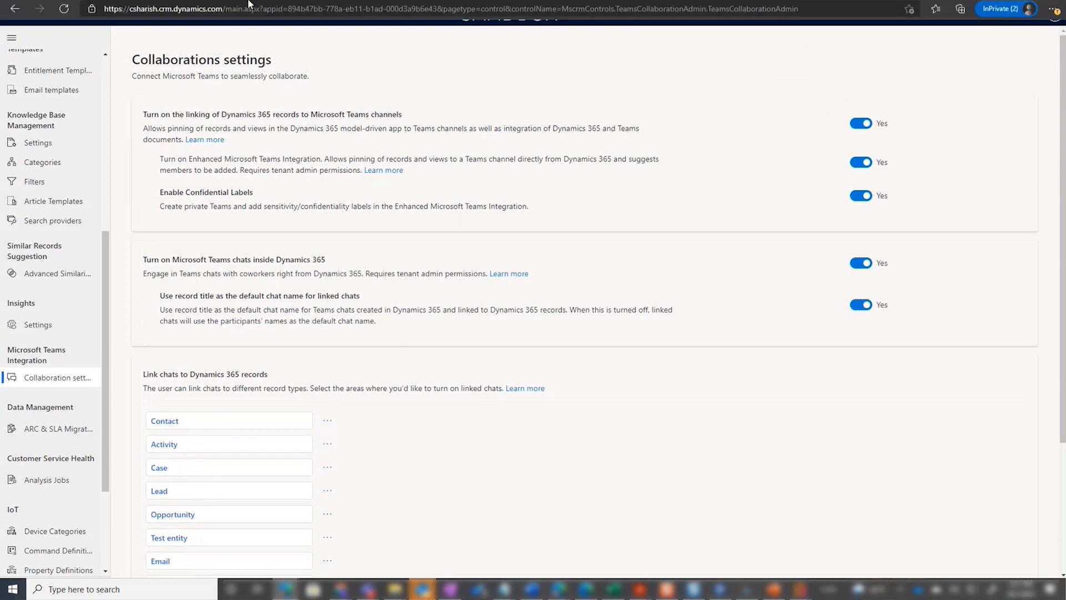
left_click(249, 8)
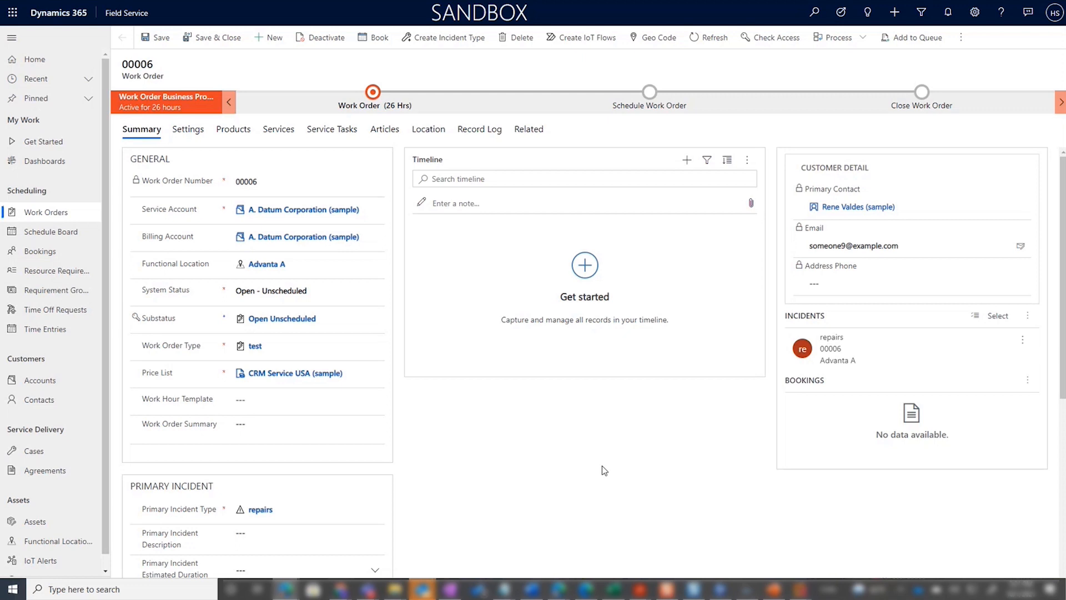
left_click(1026, 25)
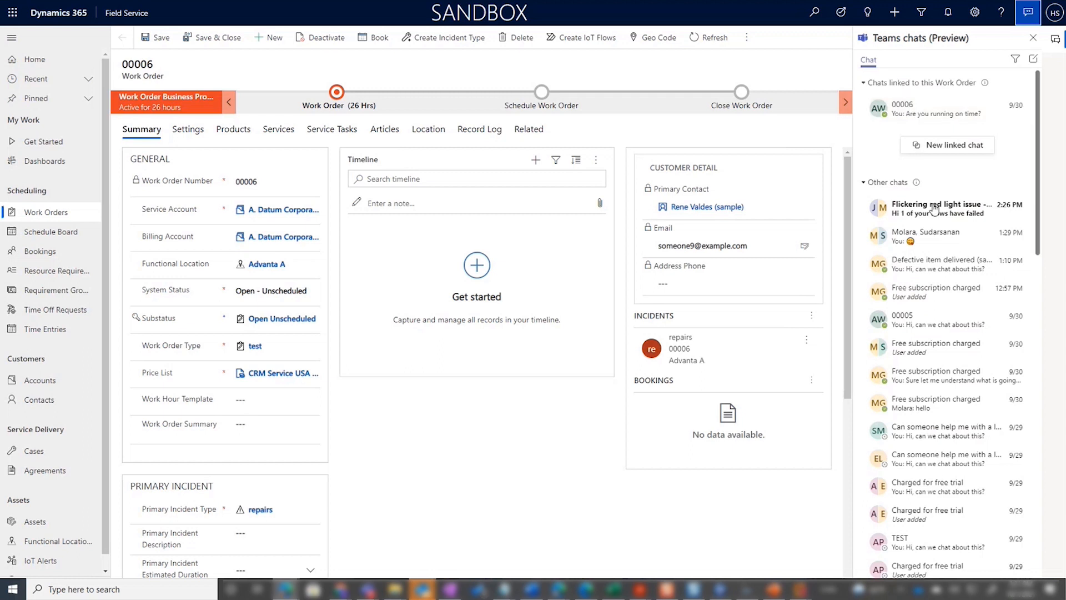
left_click(927, 116)
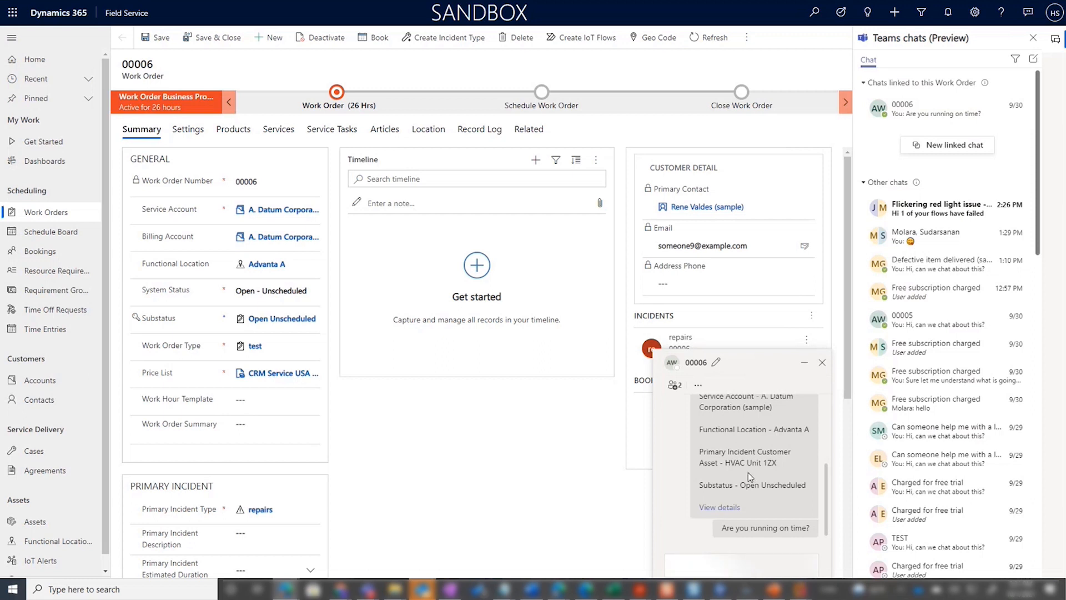
left_click(822, 363)
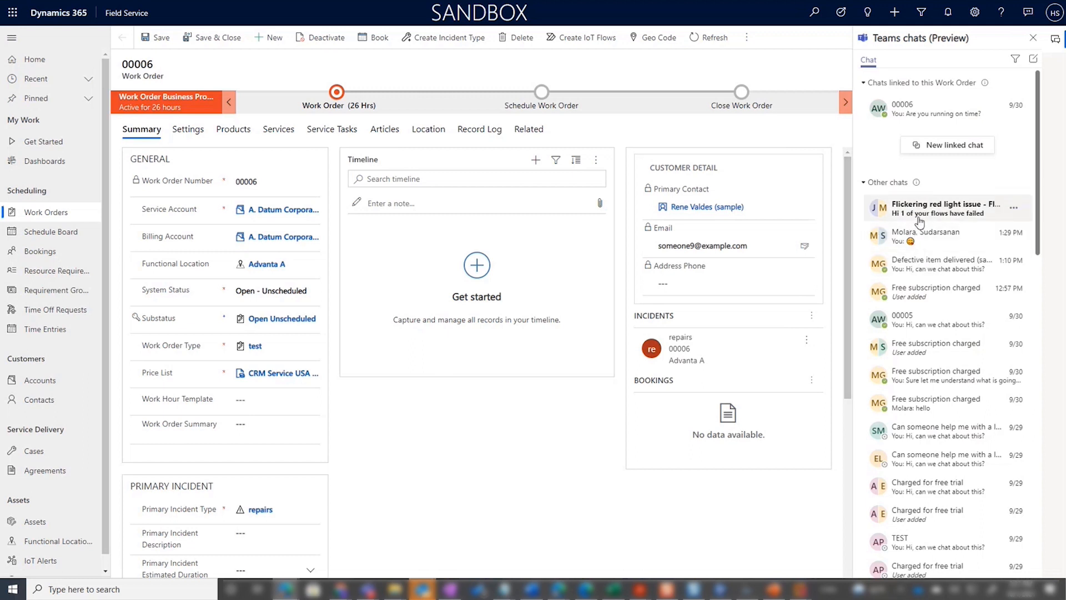
Step: Open the most recently created work order from the Active Work Orders list
left_click(48, 214)
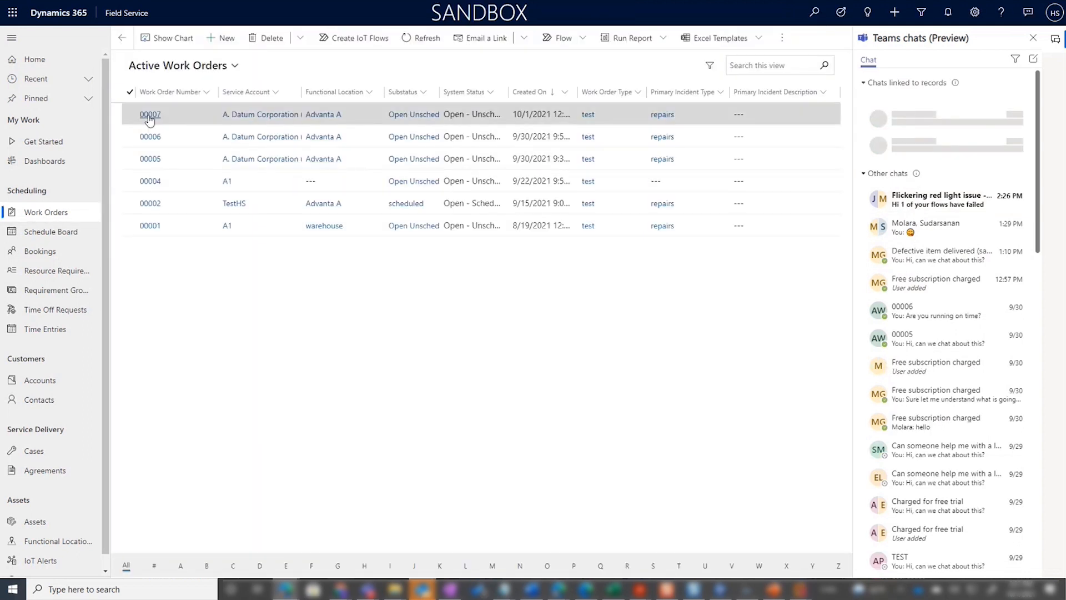
left_click(148, 115)
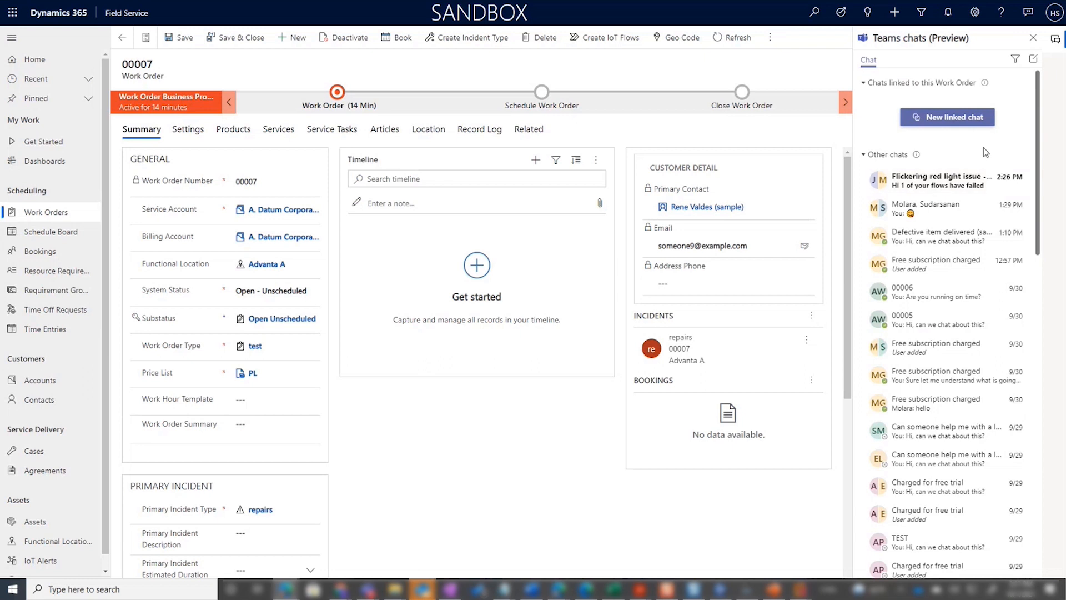
Step: Start a new unlinked Teams chat with a colleague and close it without sending a message
left_click(1033, 61)
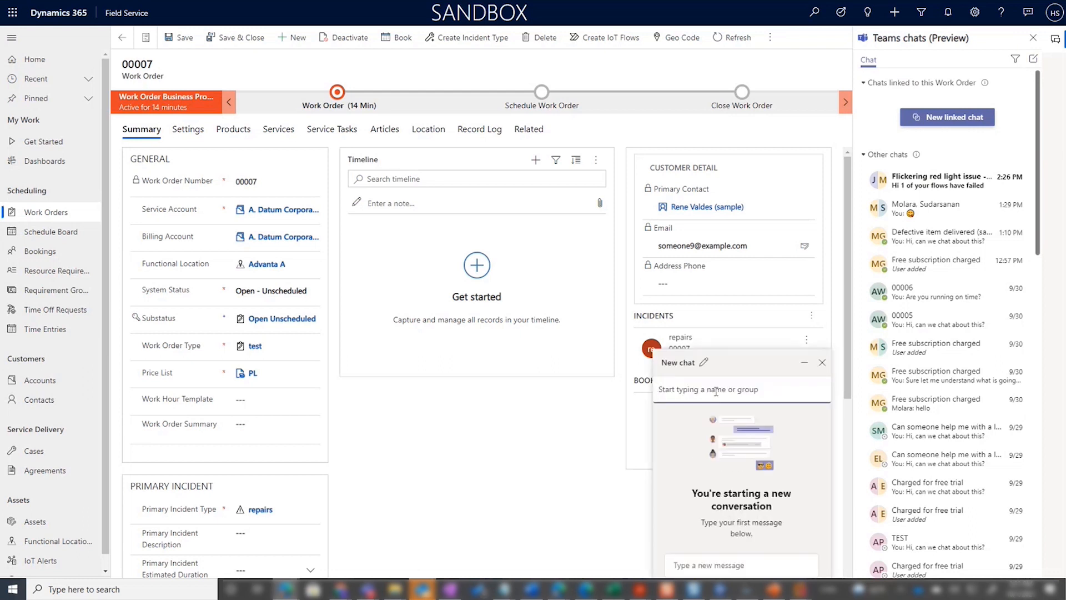
type("ann")
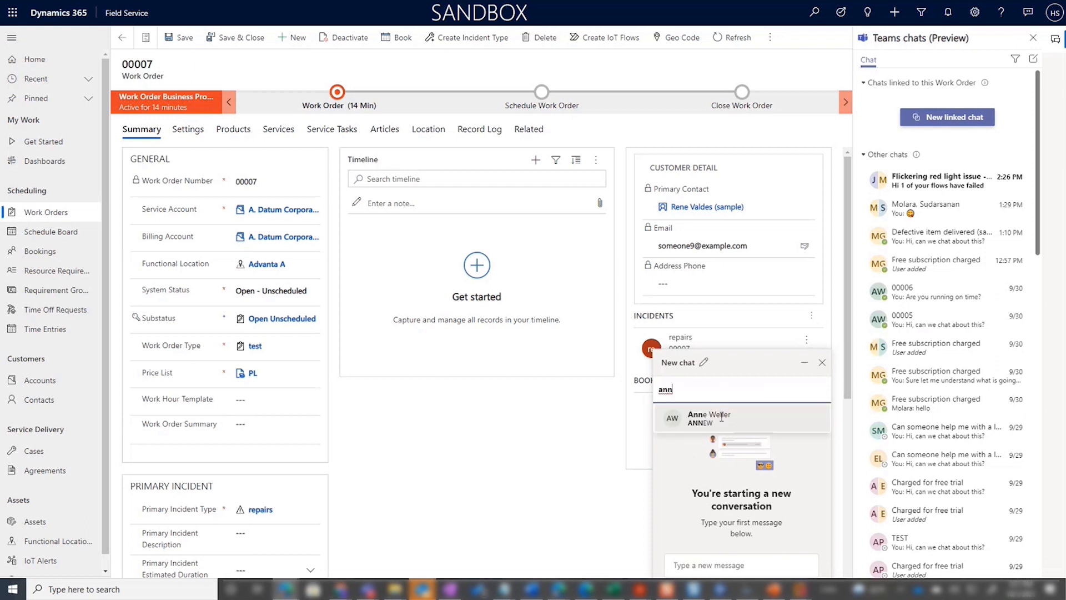
left_click(720, 418)
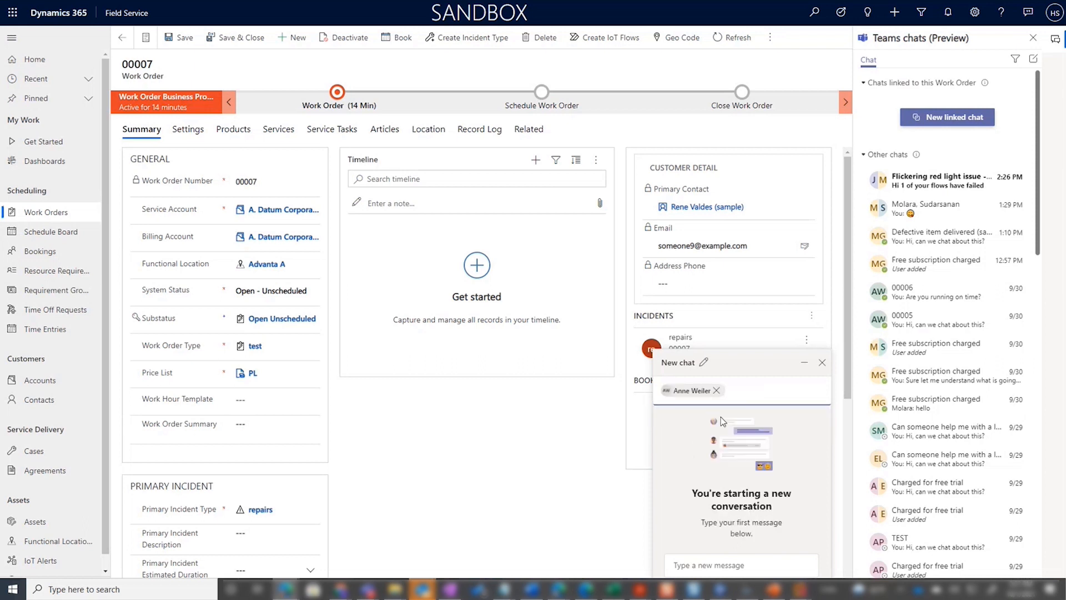
left_click(768, 562)
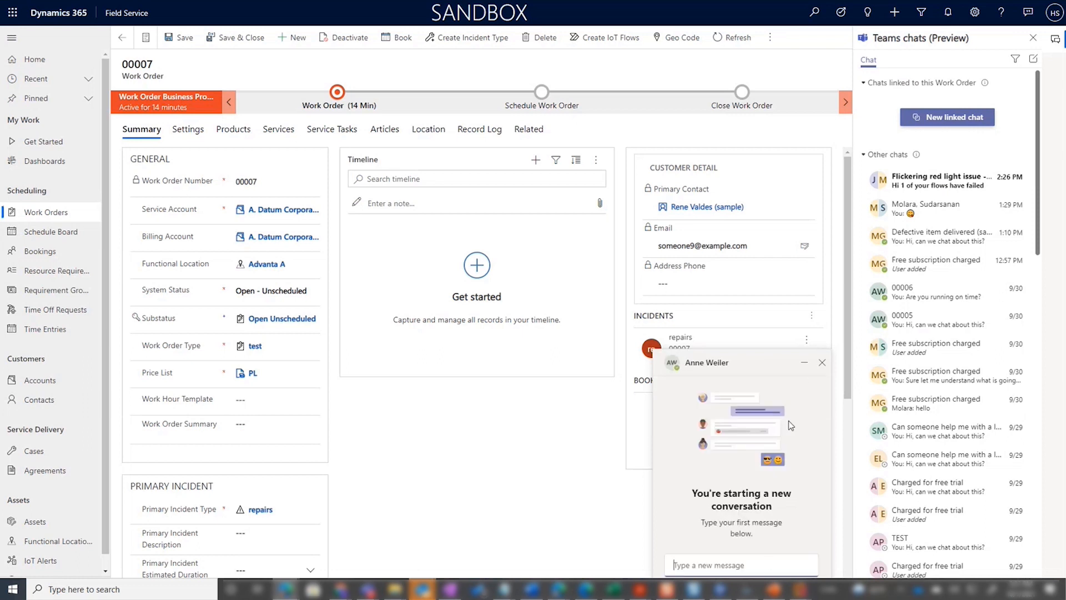
left_click(822, 364)
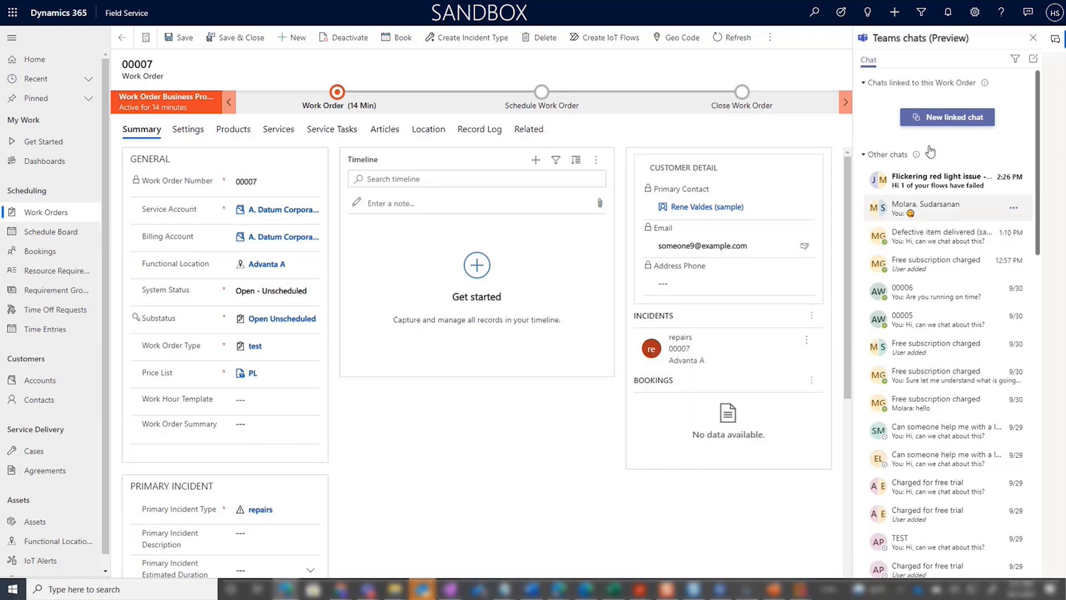
Step: Start a new Teams chat linked to this work order, adding a colleague as participant and keeping the default chat name and introduction message
mouse_move(984, 82)
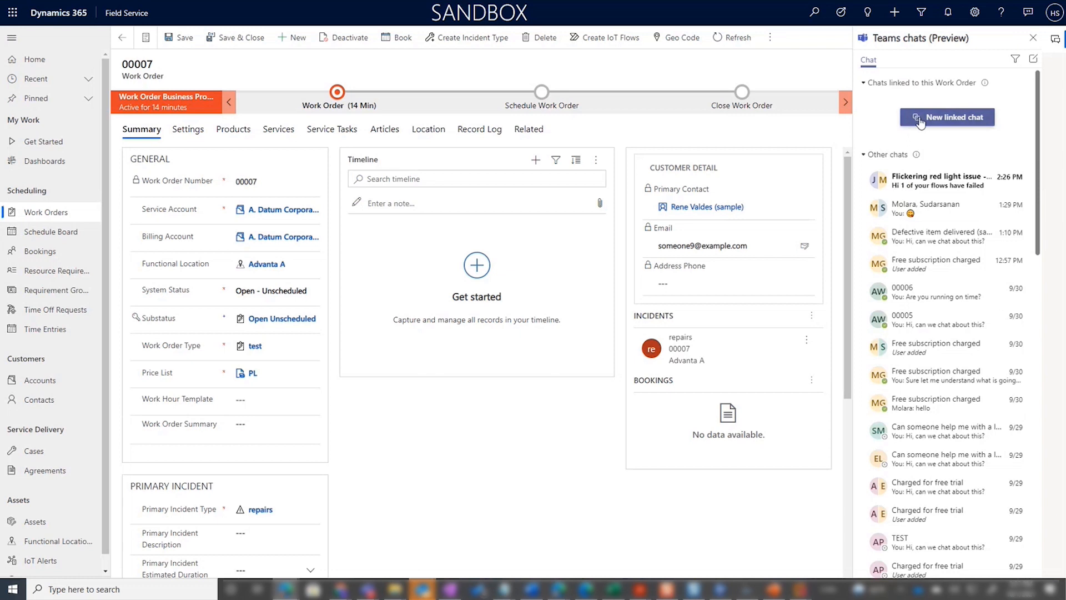
left_click(919, 123)
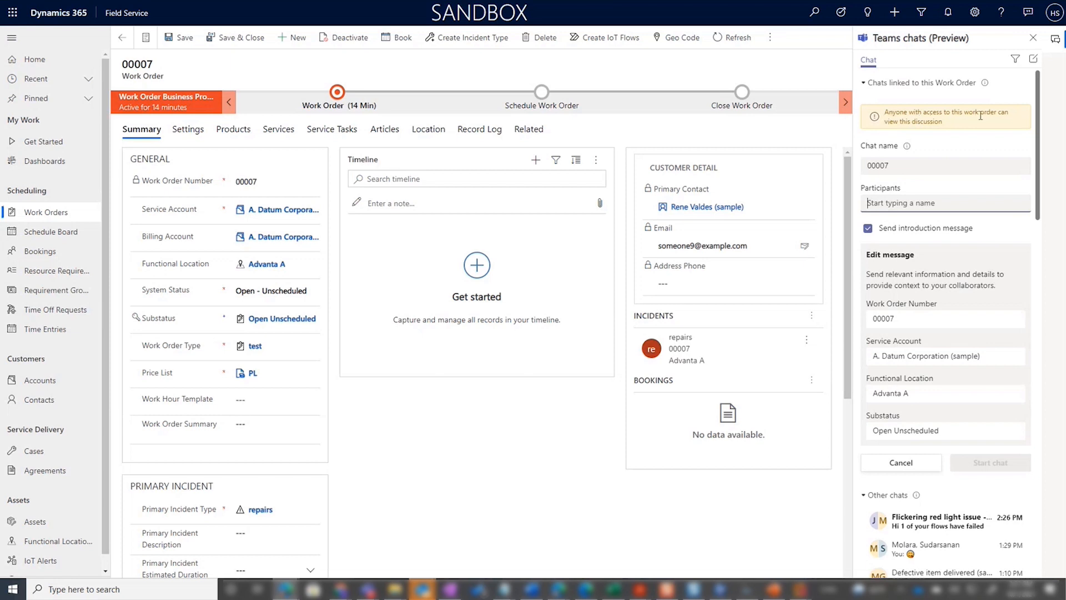
left_click(897, 166)
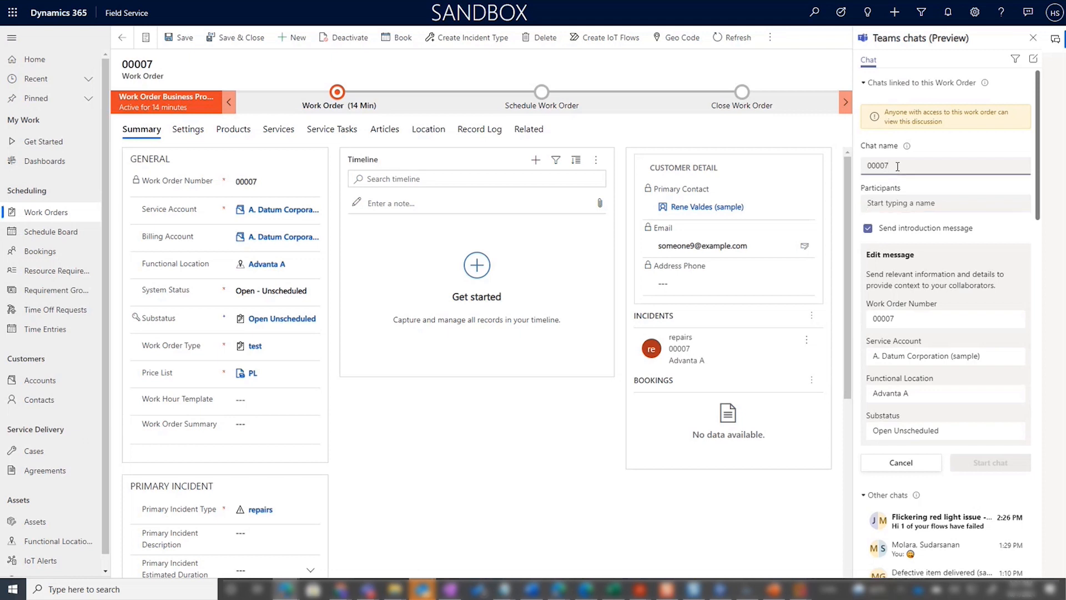
left_click(922, 199)
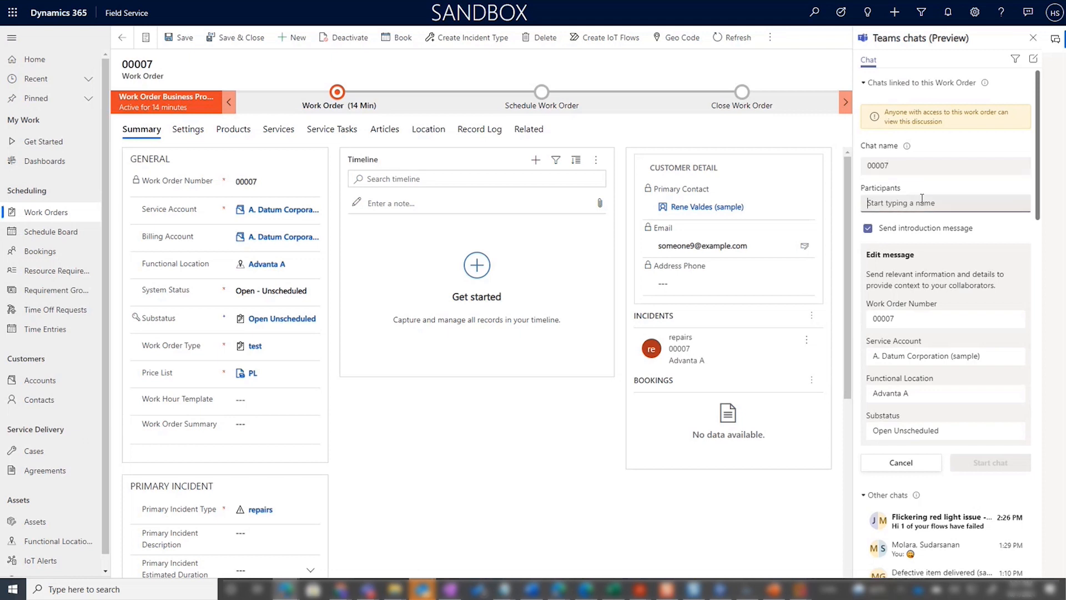
type("anne")
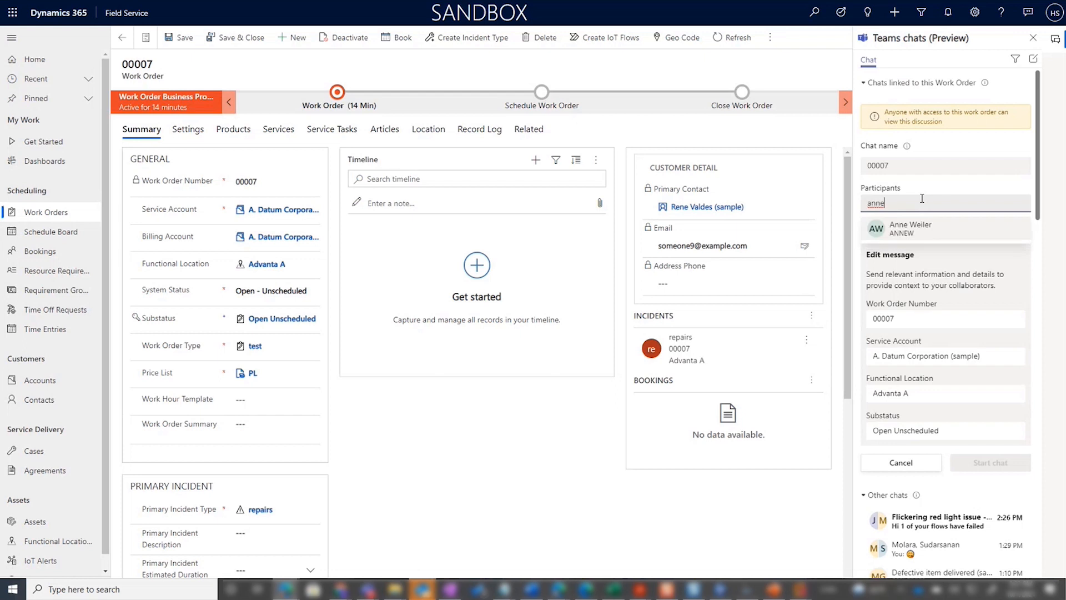
left_click(928, 229)
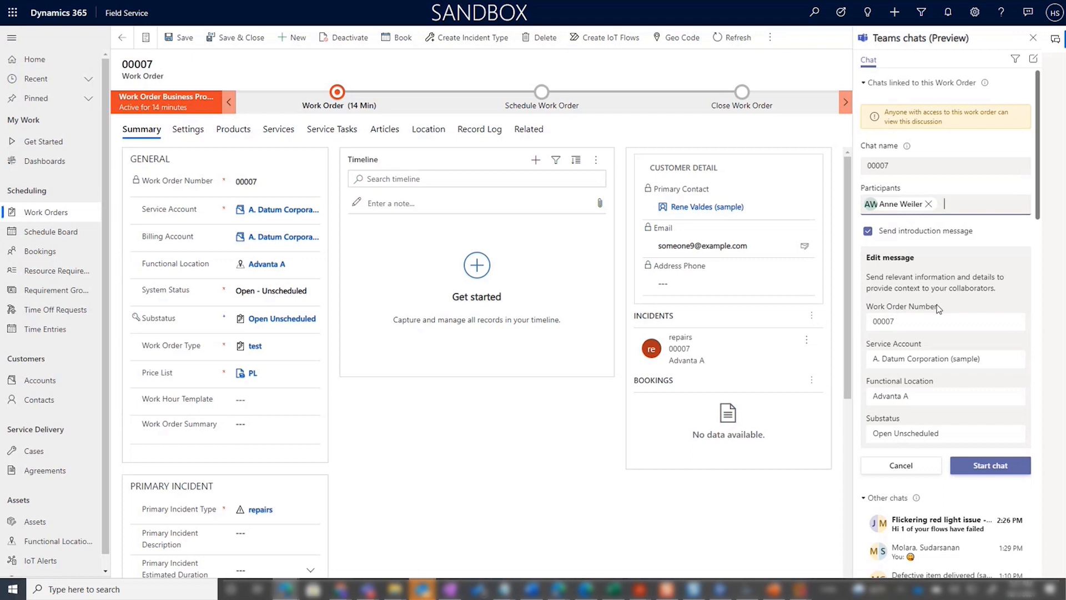
scroll(937, 360, "down", 2)
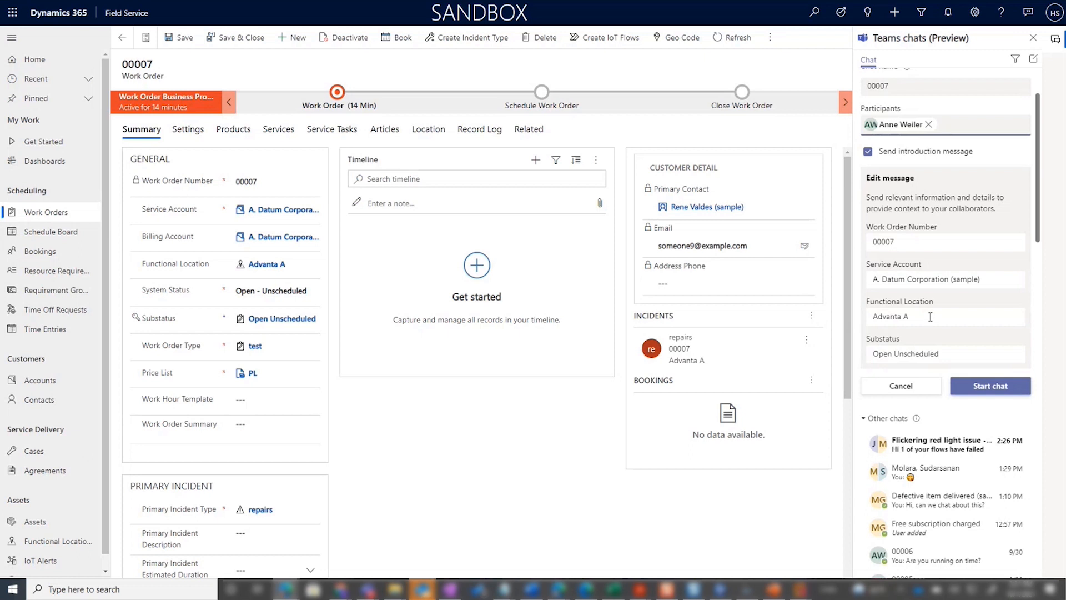
left_click(986, 387)
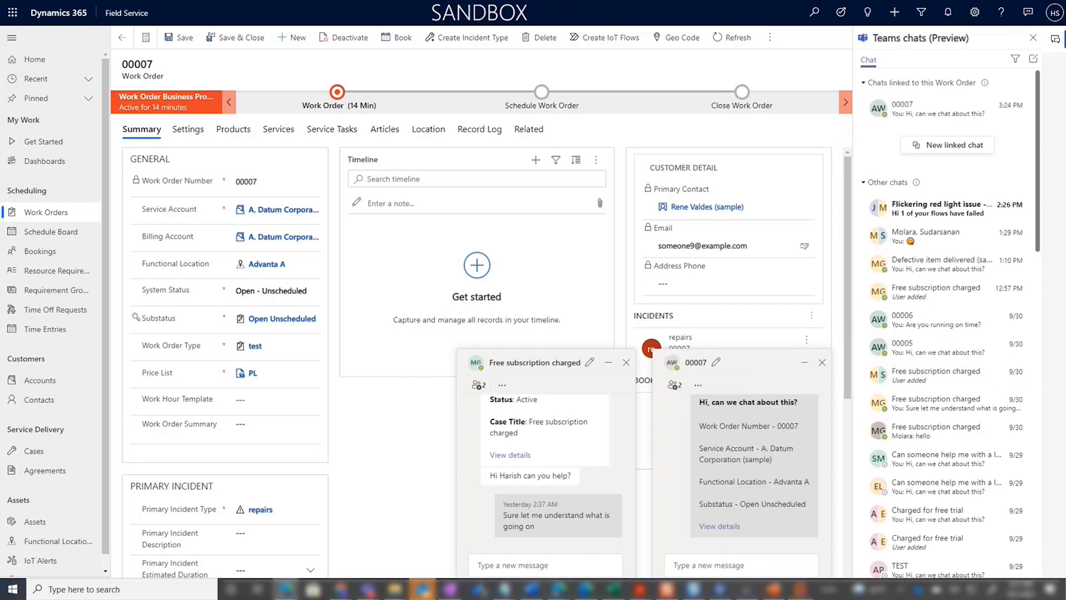
Step: Switch to the mirrored phone, examine the new linked chat's introduction message in Teams mobile, and return to the work order
left_click_drag(1065, 41, 606, 25)
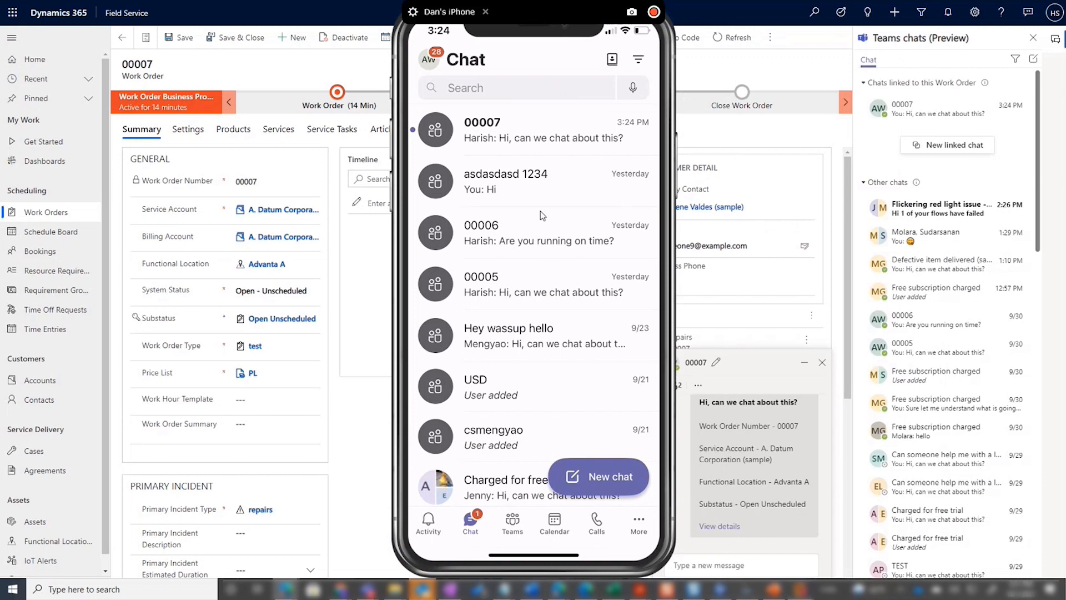
left_click(536, 135)
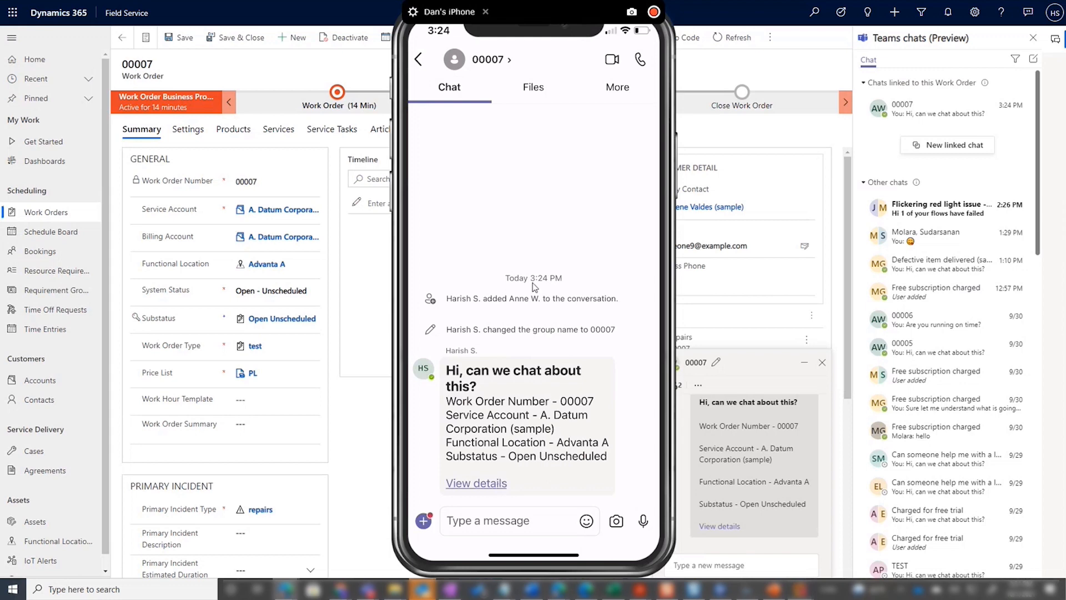
left_click_drag(548, 15, 1065, 45)
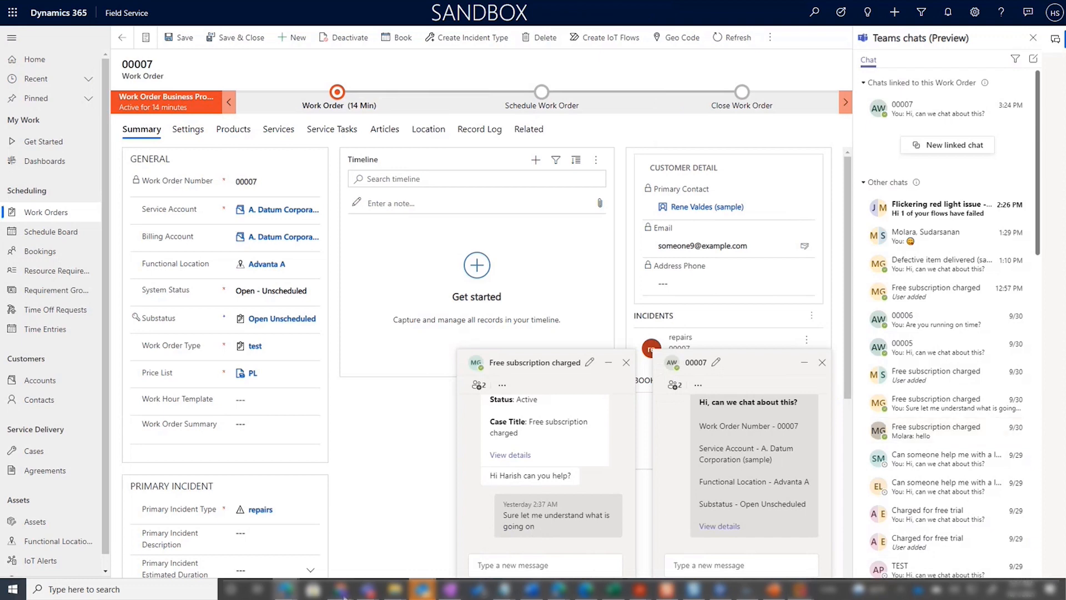
Step: Switch to the colleague's Microsoft Teams in the browser, maximize it, examine the linked chat 00007, and return to the work order
mouse_move(343, 596)
left_click(521, 542)
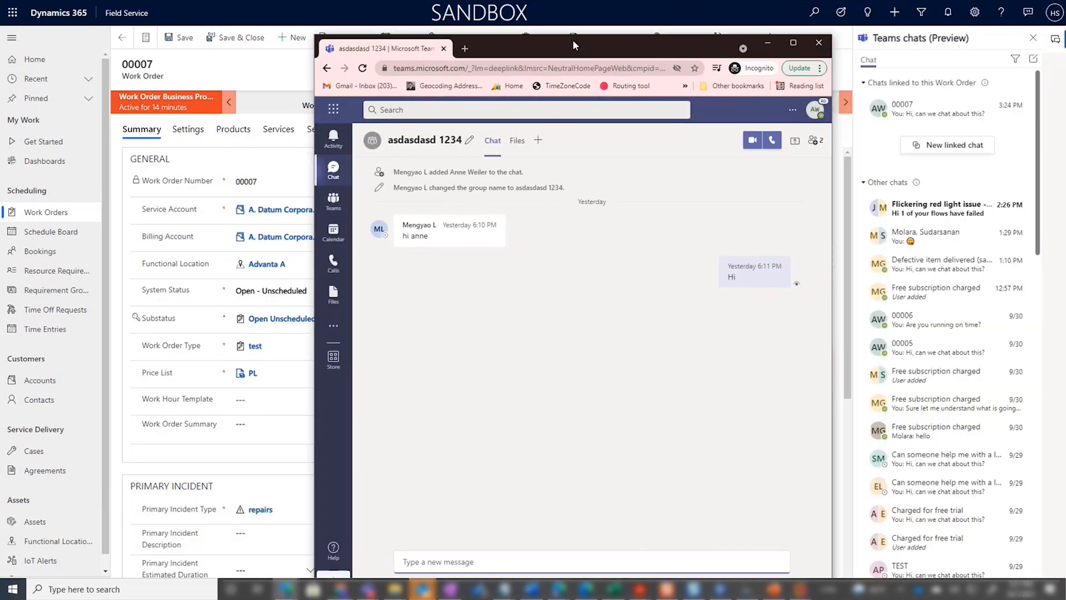
double_click(572, 39)
left_click(141, 150)
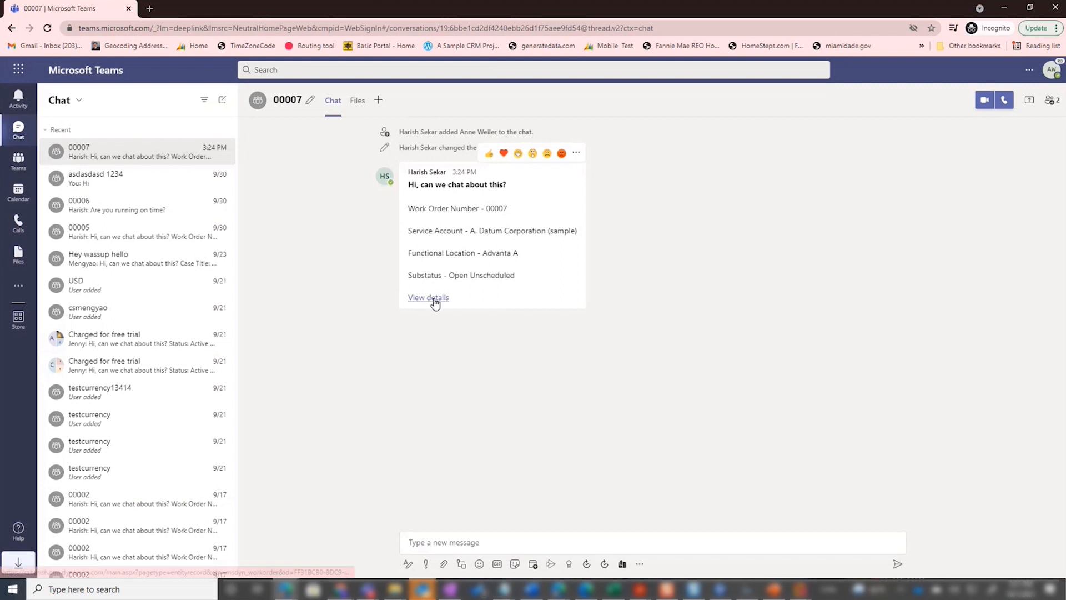
left_click(1003, 8)
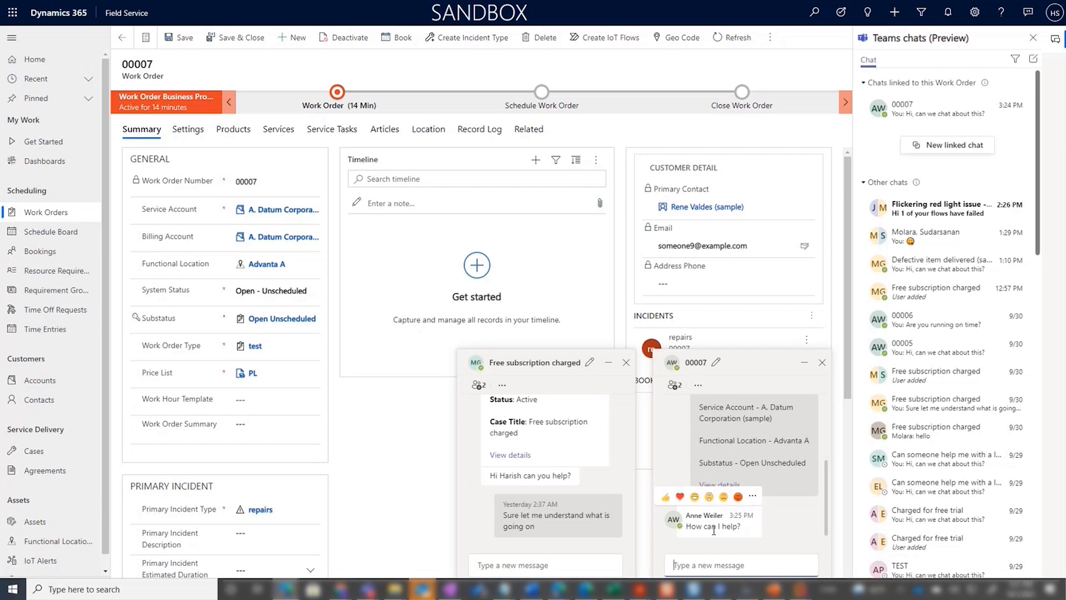
Step: Close the "Free subscription charged" chat and send "Will you be on time for the job?" in the linked chat 00007
left_click(626, 362)
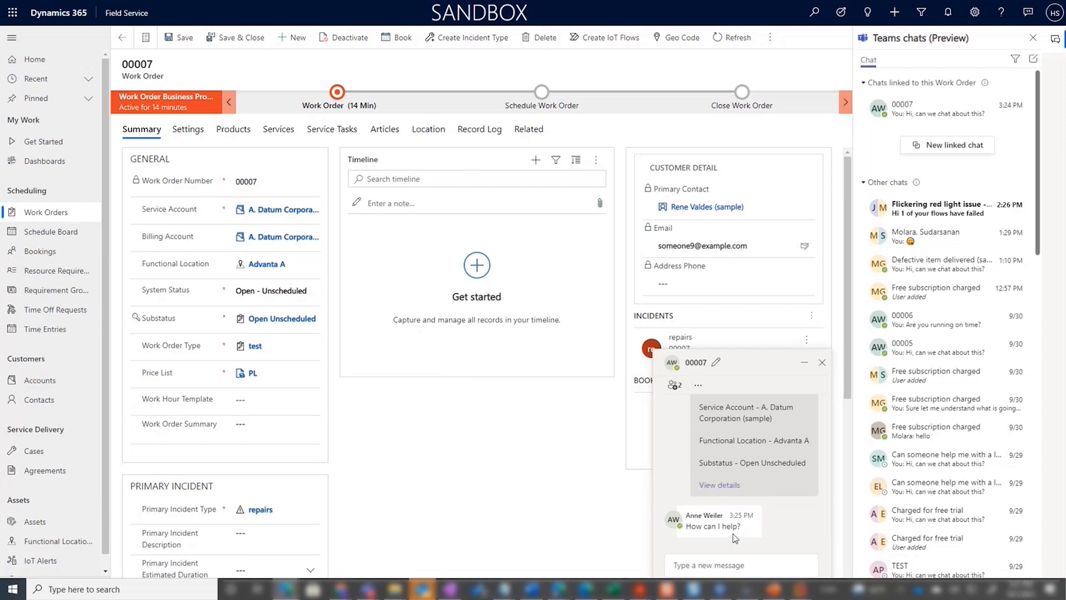
left_click(740, 563)
type("Will you be on ti")
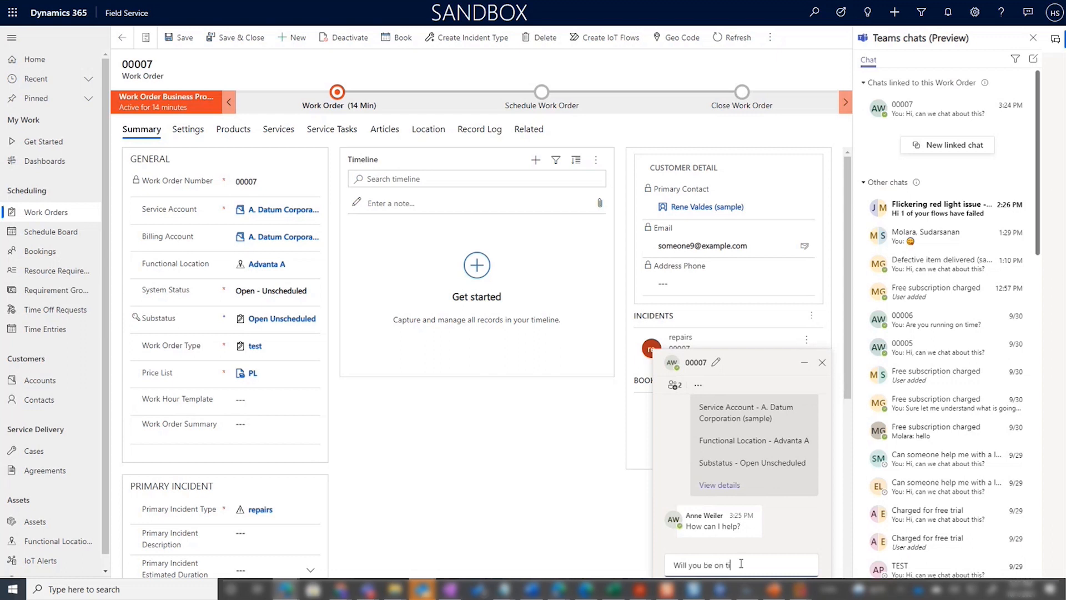
type("me for the job?")
key("Return")
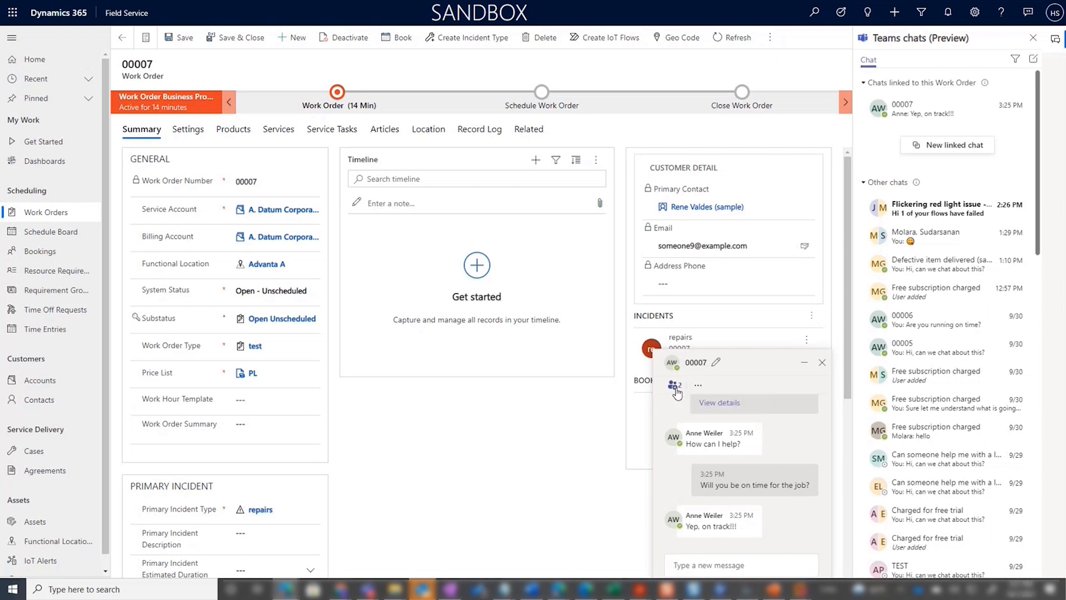
Step: Review the participants of the linked chat 00007, return to the conversation, and close the chat window
left_click(675, 388)
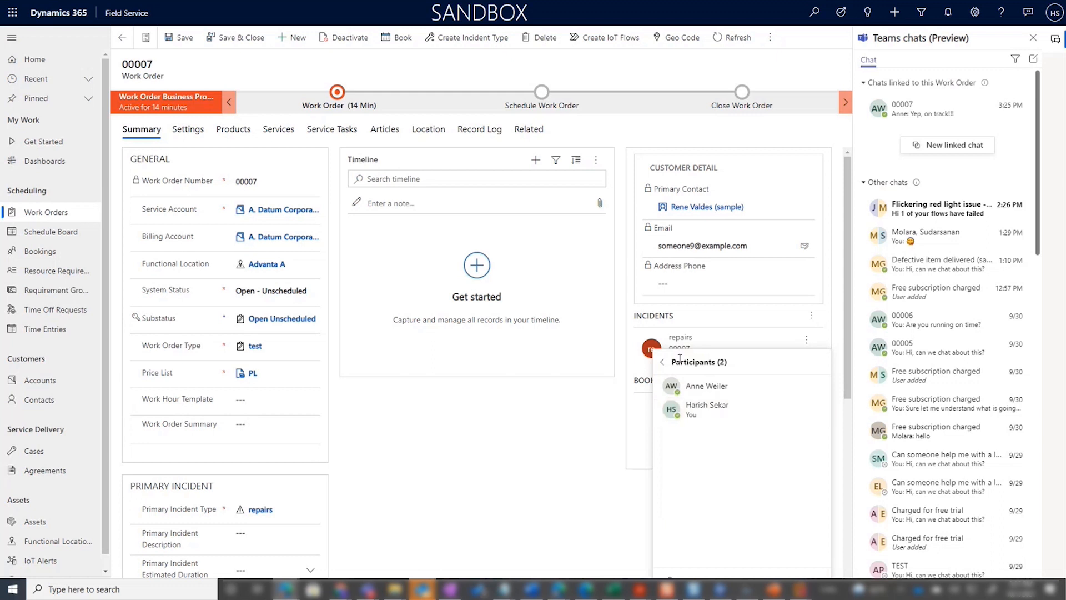
left_click(661, 361)
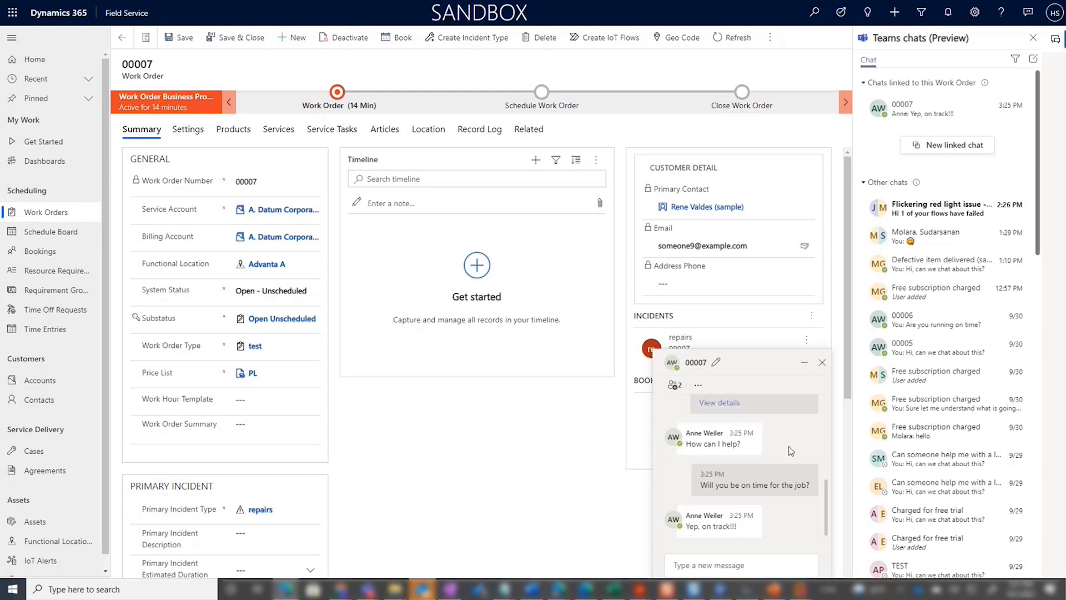
left_click(822, 362)
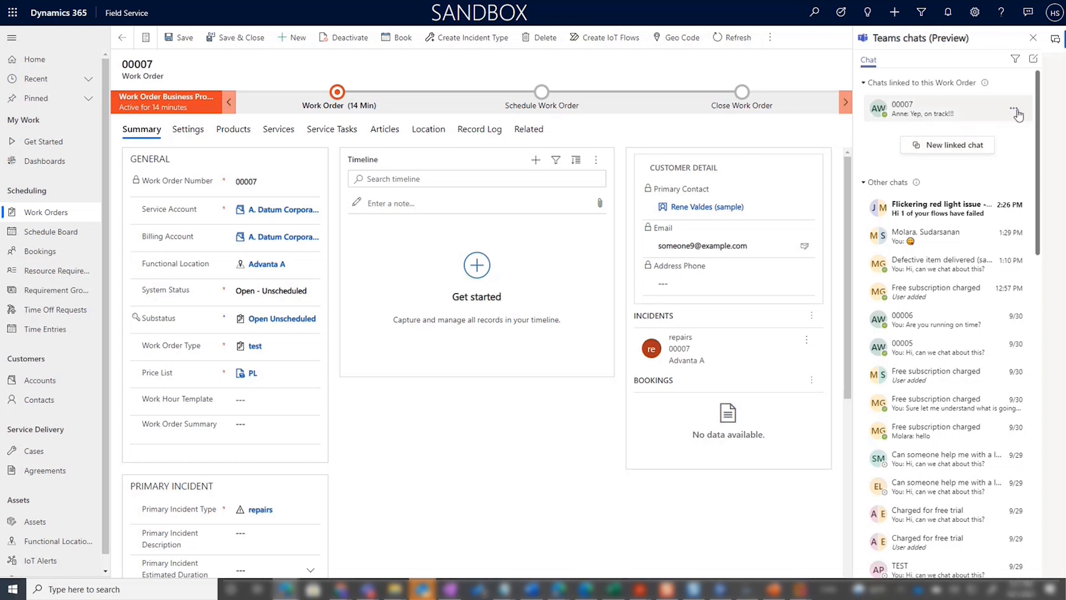
Step: Look at the option to unlink chat 00007 from this work order and leave the chat linked
left_click(1014, 109)
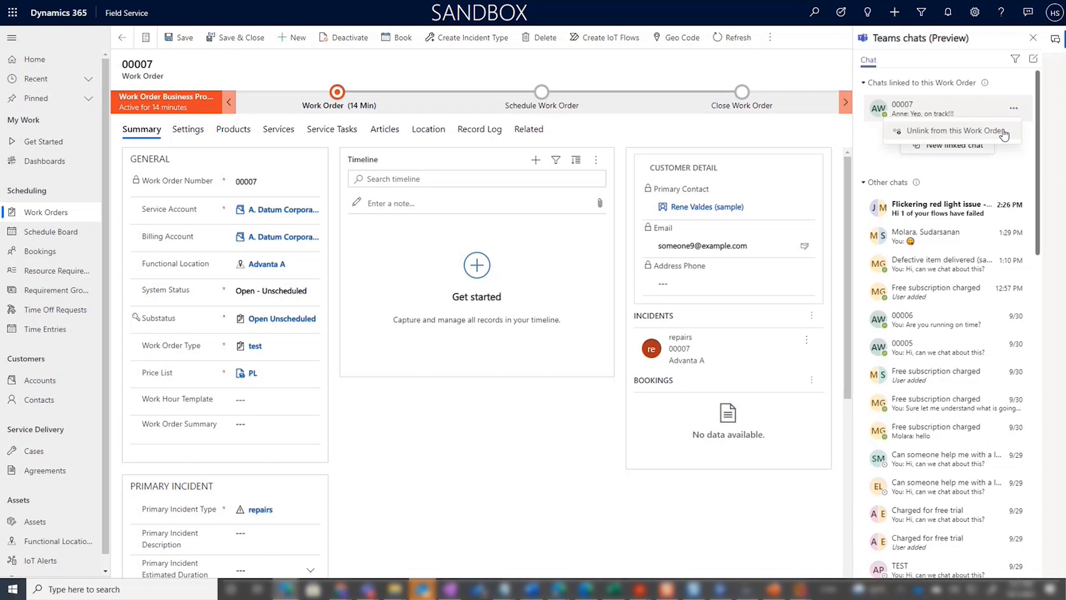
left_click(1004, 134)
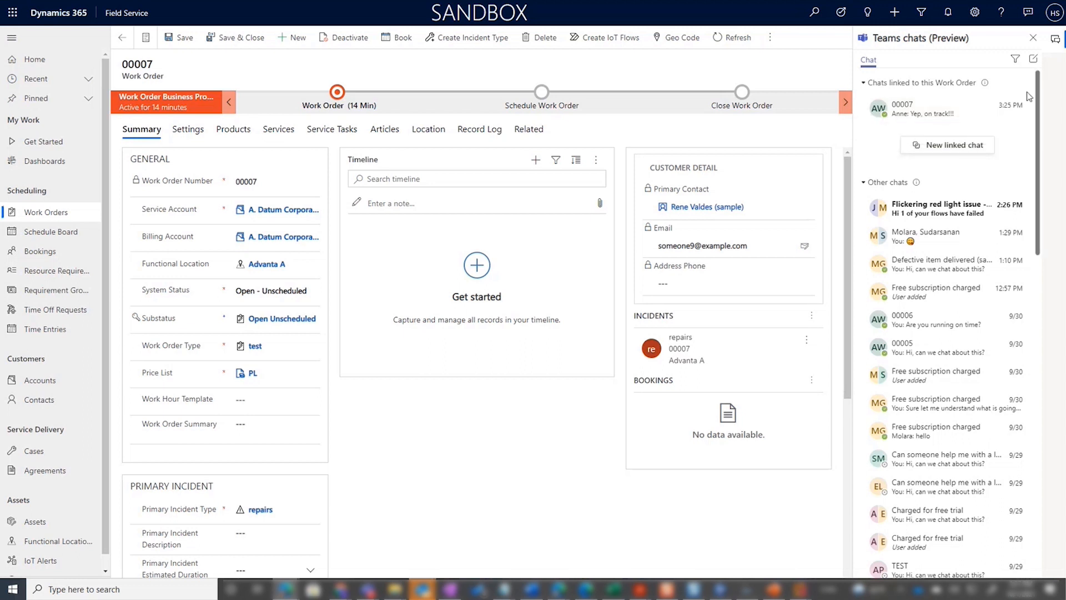
Step: Filter the Teams chats by the name "test", and clear the filter to return to the full chat list
left_click(1017, 59)
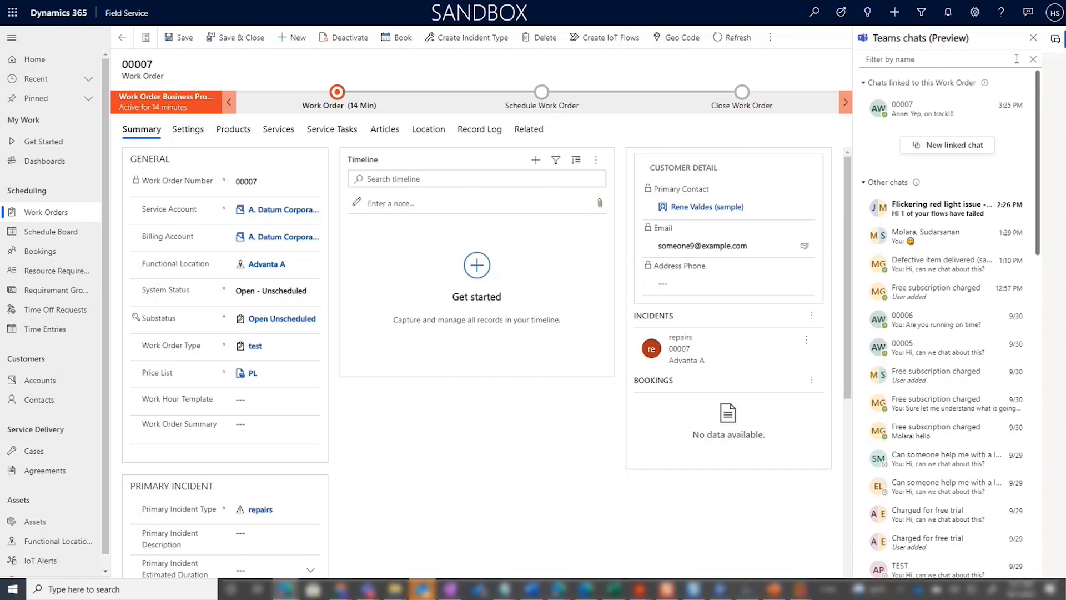
type("test")
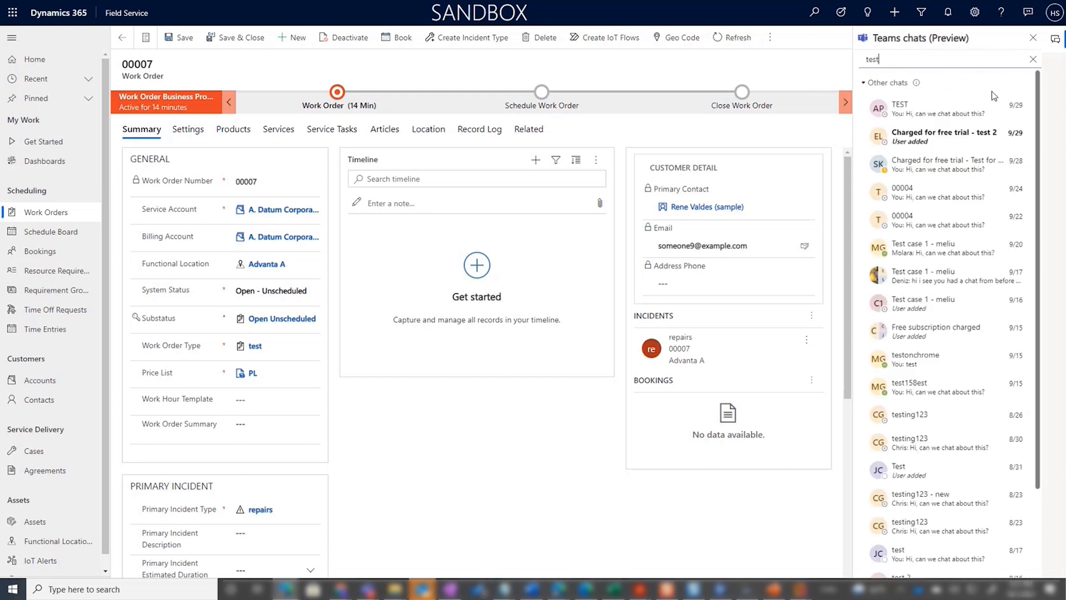
left_click(1032, 60)
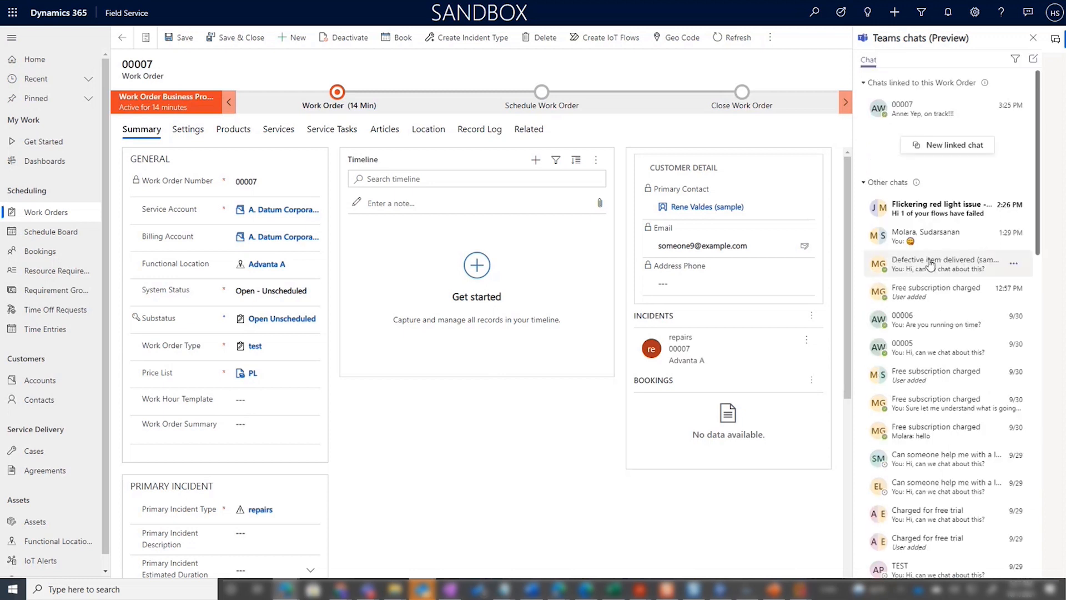